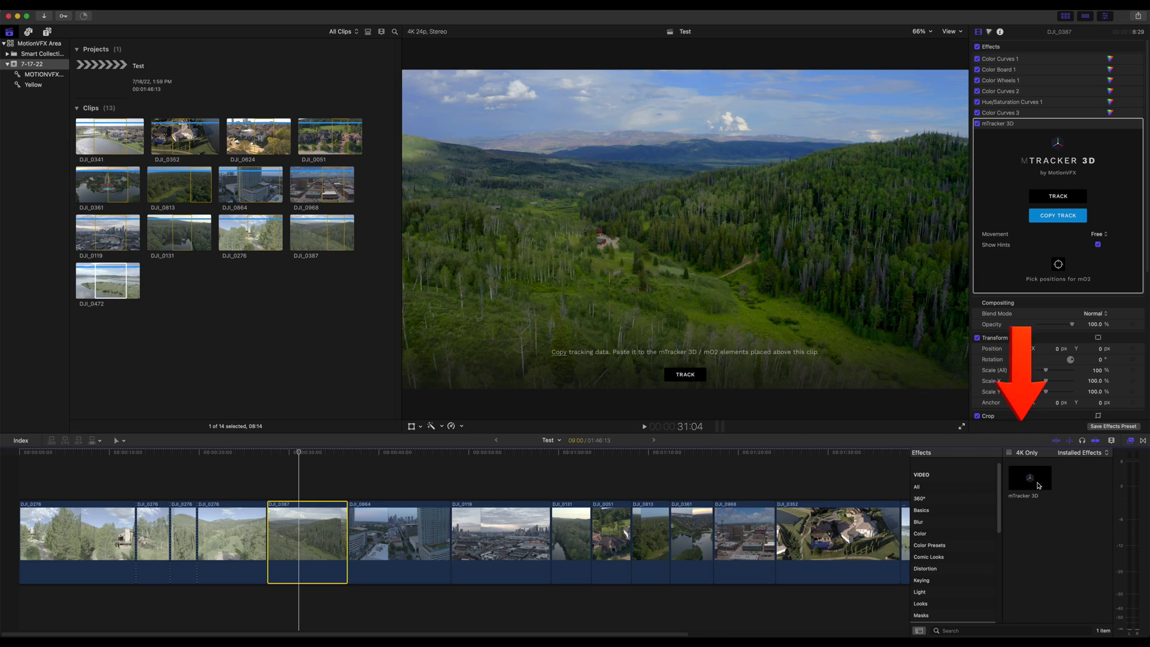
# Step: Apply mTracker 3D to clip DJI_0387, track its camera motion, and copy the track
pyautogui.click(1130, 441)
pyautogui.click(1130, 441)
pyautogui.scroll(-5, 944, 535)
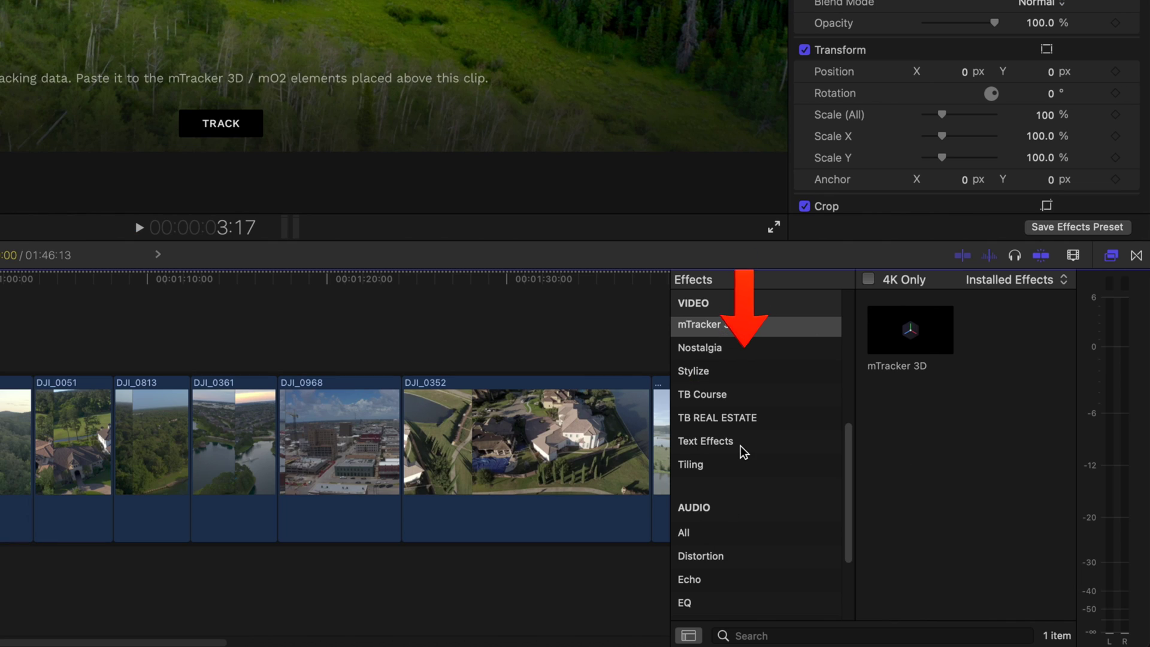
pyautogui.scroll(1, 741, 419)
pyautogui.click(745, 358)
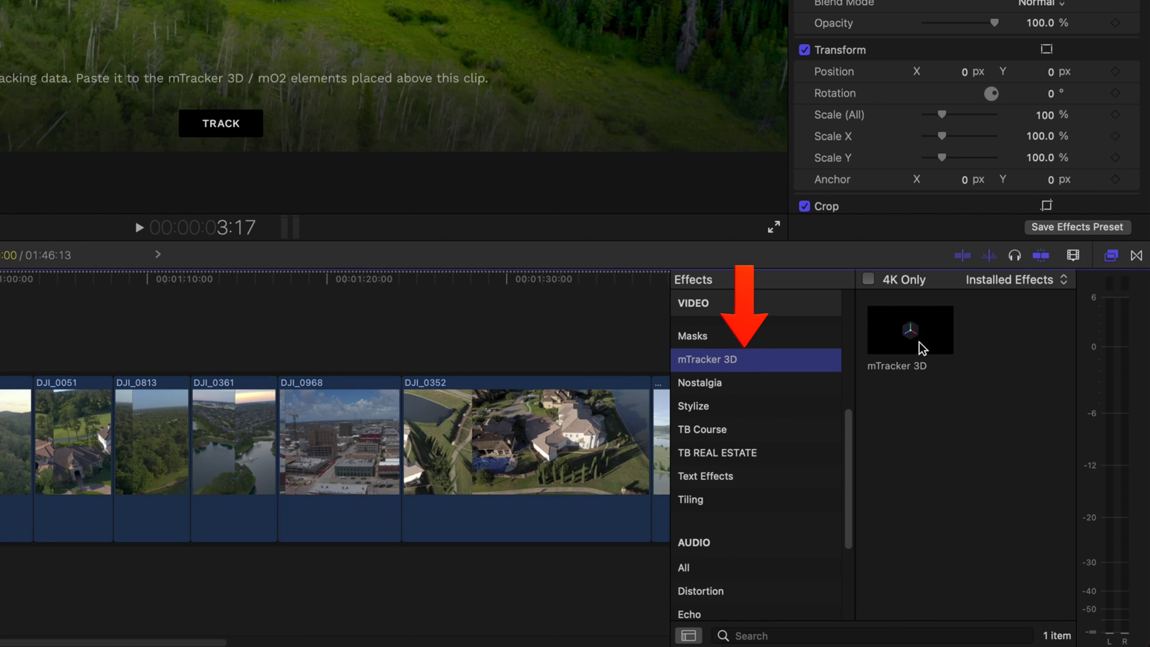
pyautogui.moveTo(922, 327); pyautogui.dragTo(325, 542)
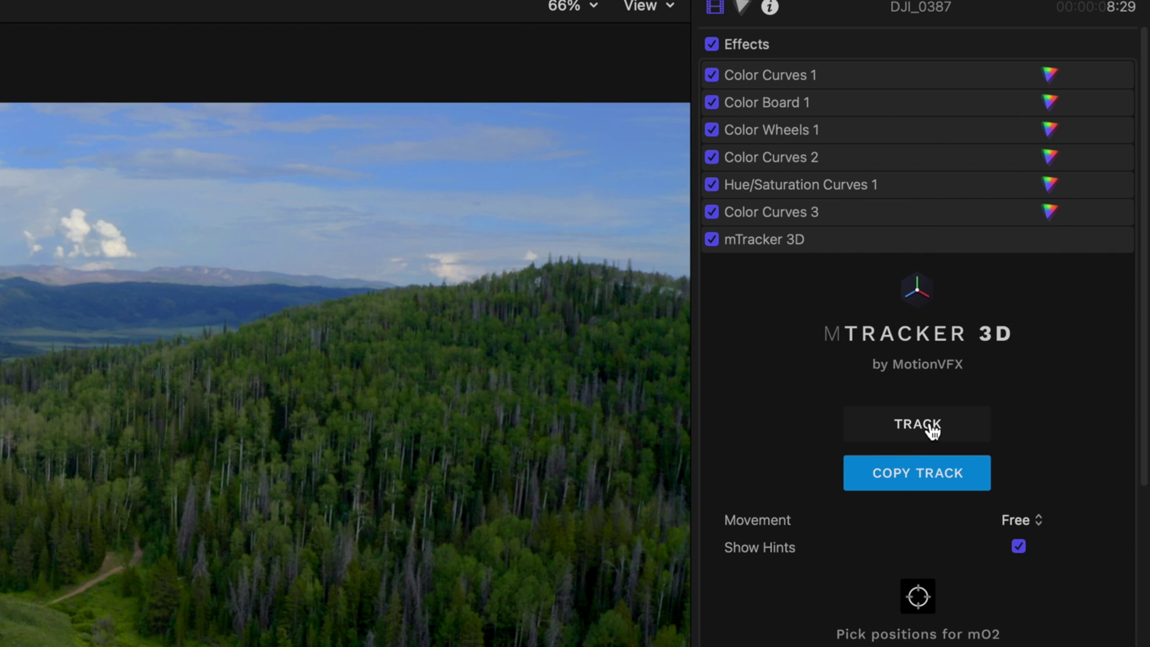
pyautogui.click(931, 429)
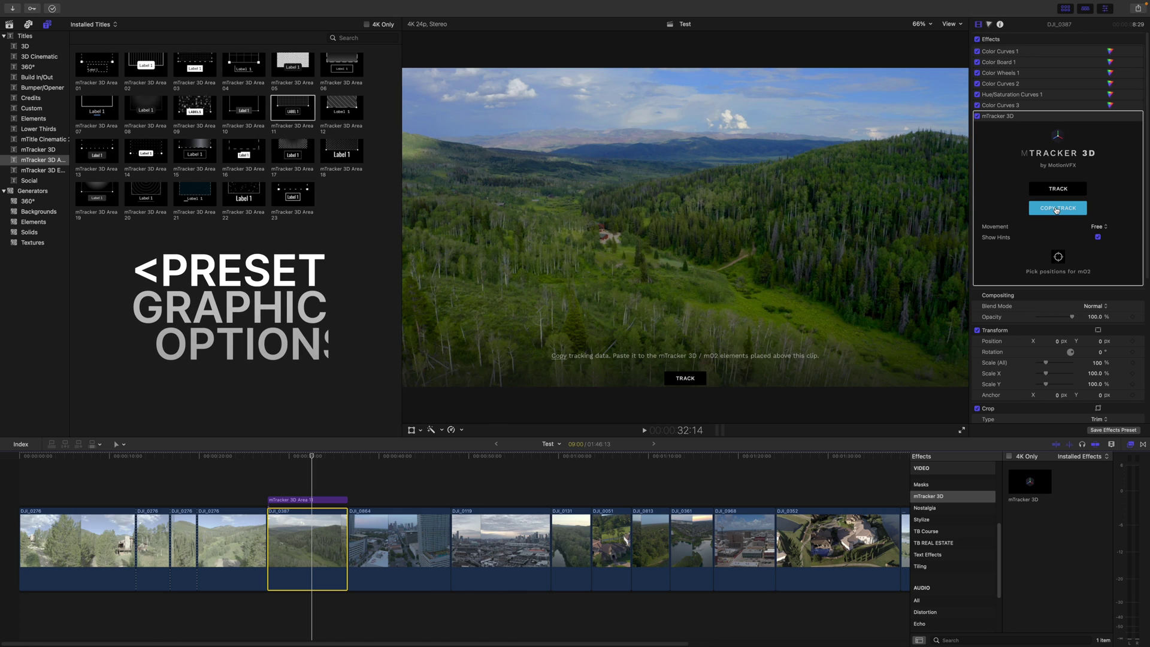
pyautogui.click(1056, 210)
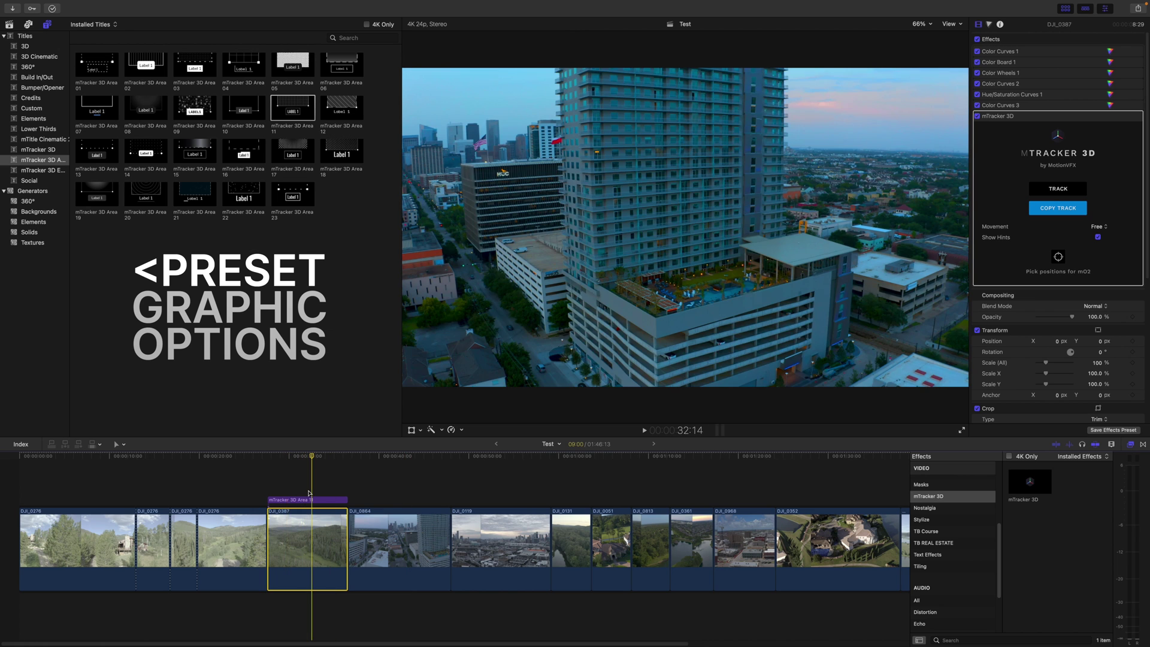
# Step: Paste the copied track into the mTracker 3D Area 11 title's parameters and confirm
pyautogui.click(309, 499)
pyautogui.press('super+4')
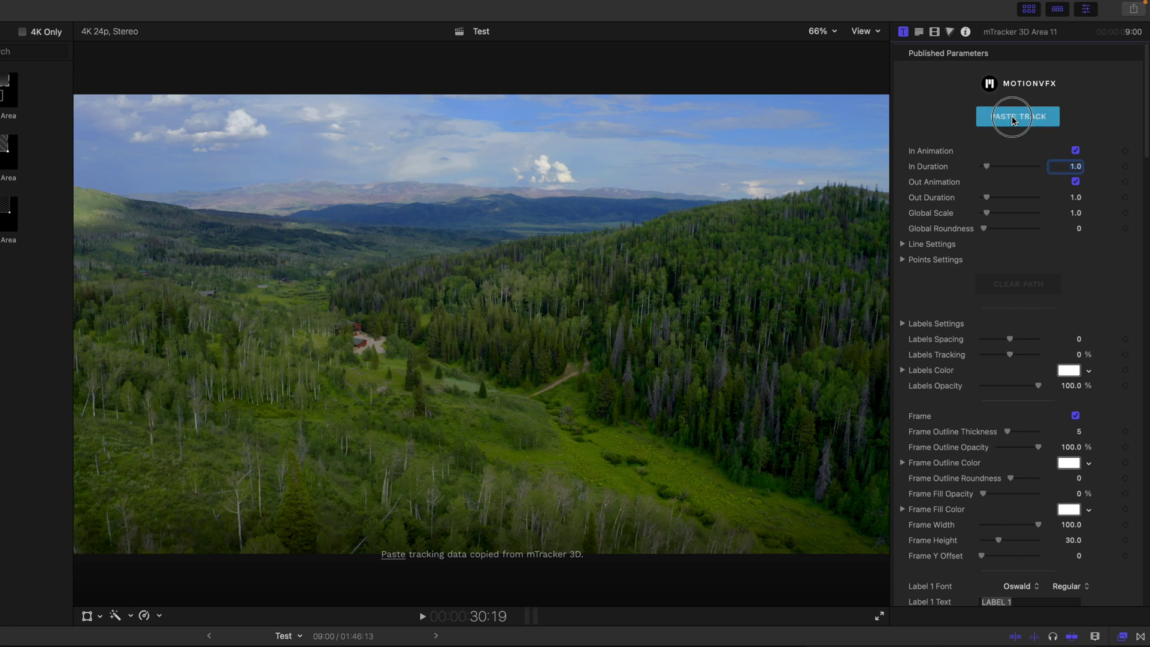
pyautogui.click(1054, 87)
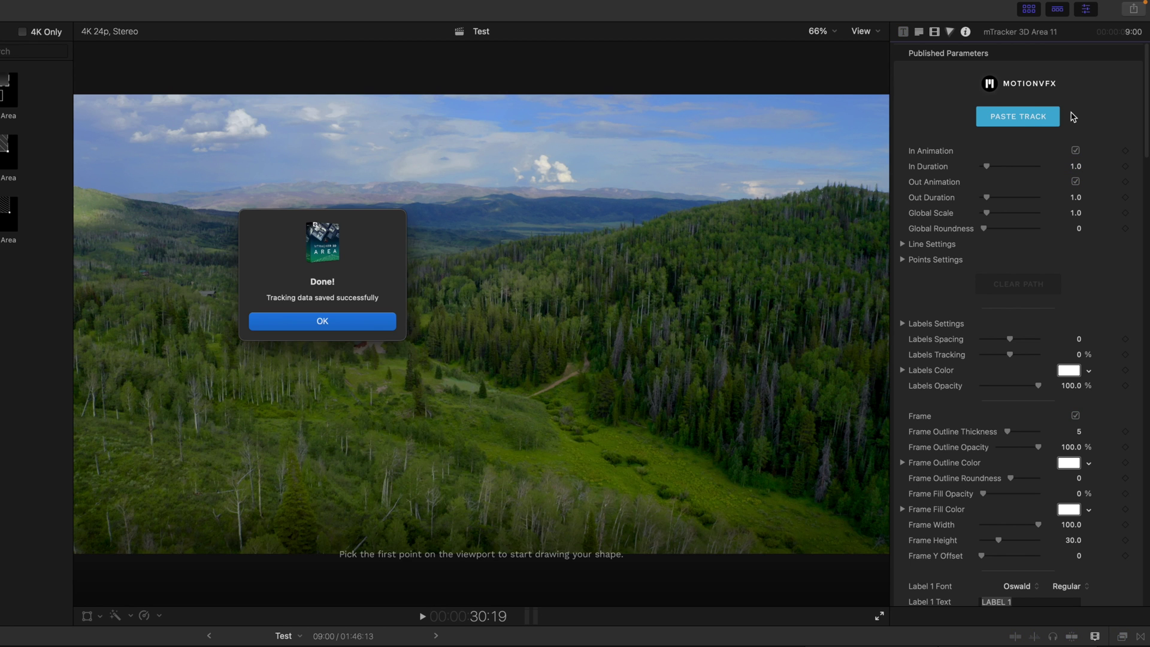
pyautogui.click(373, 322)
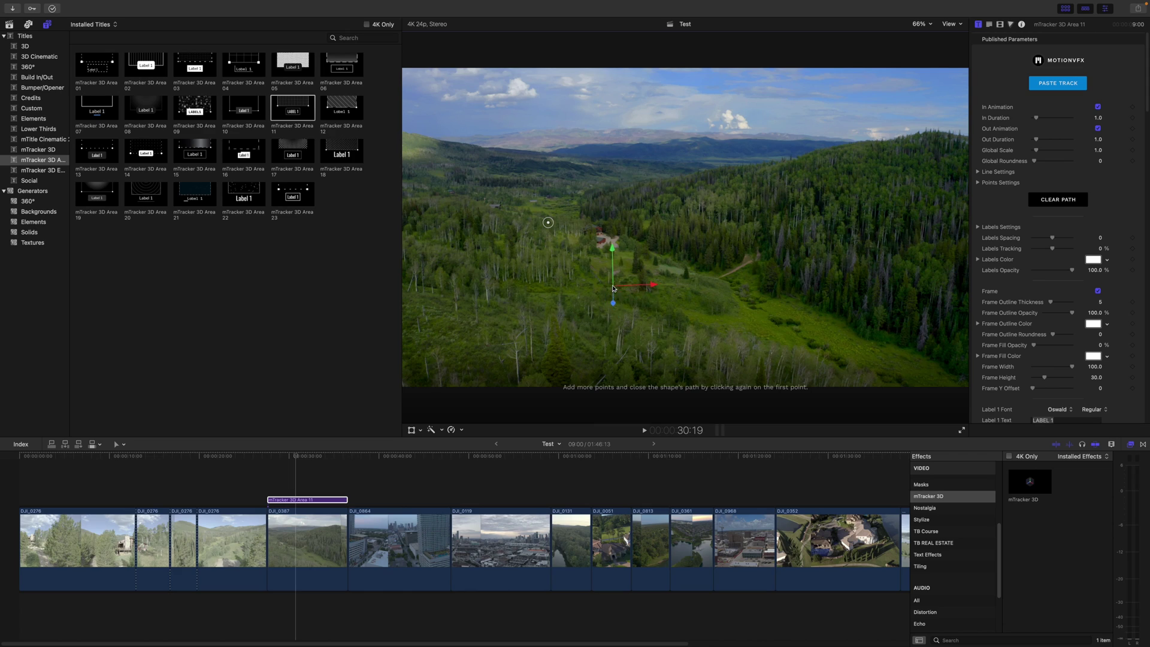
# Step: Draw points around the forested hillside and close them into a grid-filled area
pyautogui.click(614, 298)
pyautogui.click(705, 280)
pyautogui.click(726, 279)
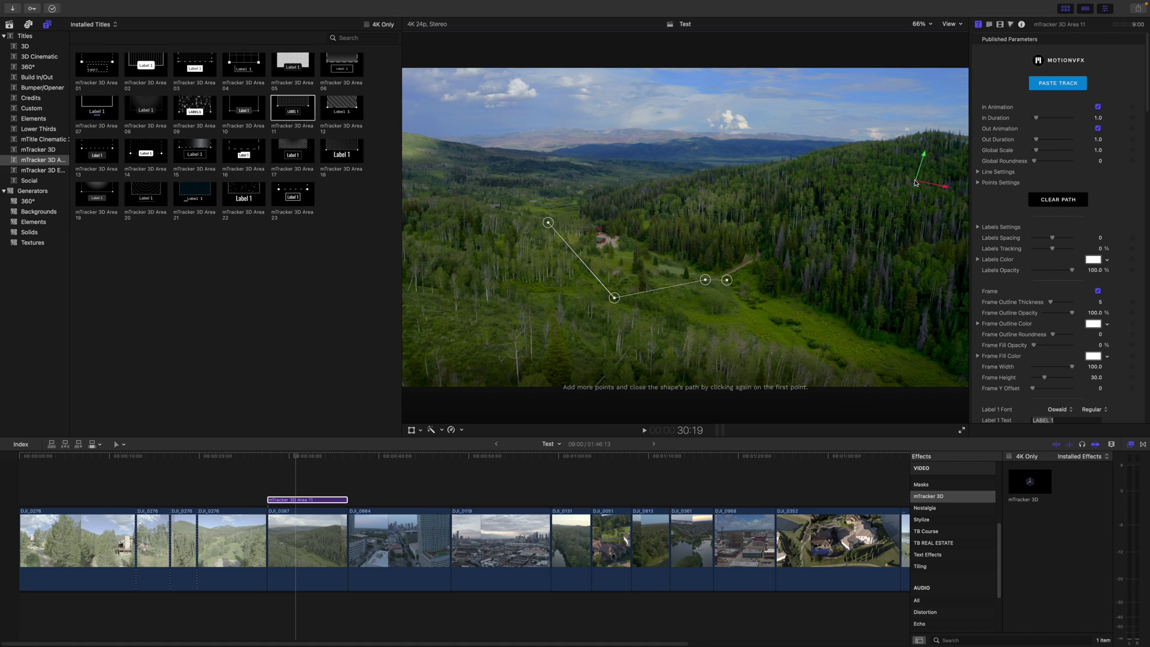
pyautogui.click(910, 178)
pyautogui.click(594, 222)
pyautogui.click(548, 223)
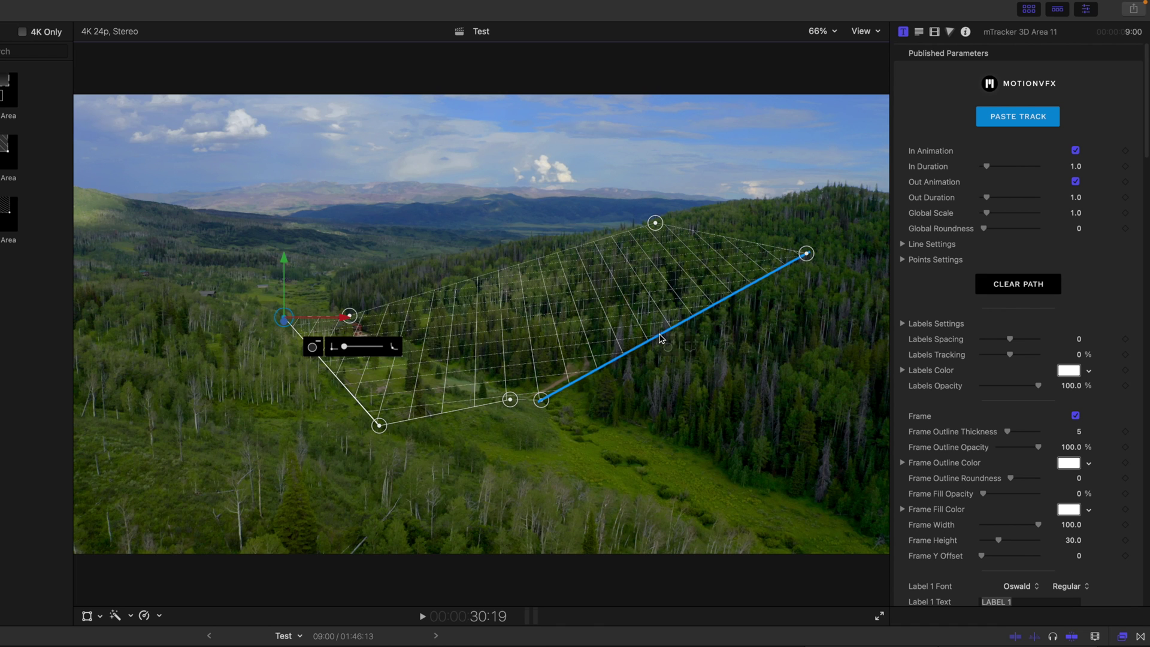
# Step: Add control points on the right and top edges, then select a lower point
pyautogui.moveTo(658, 338)
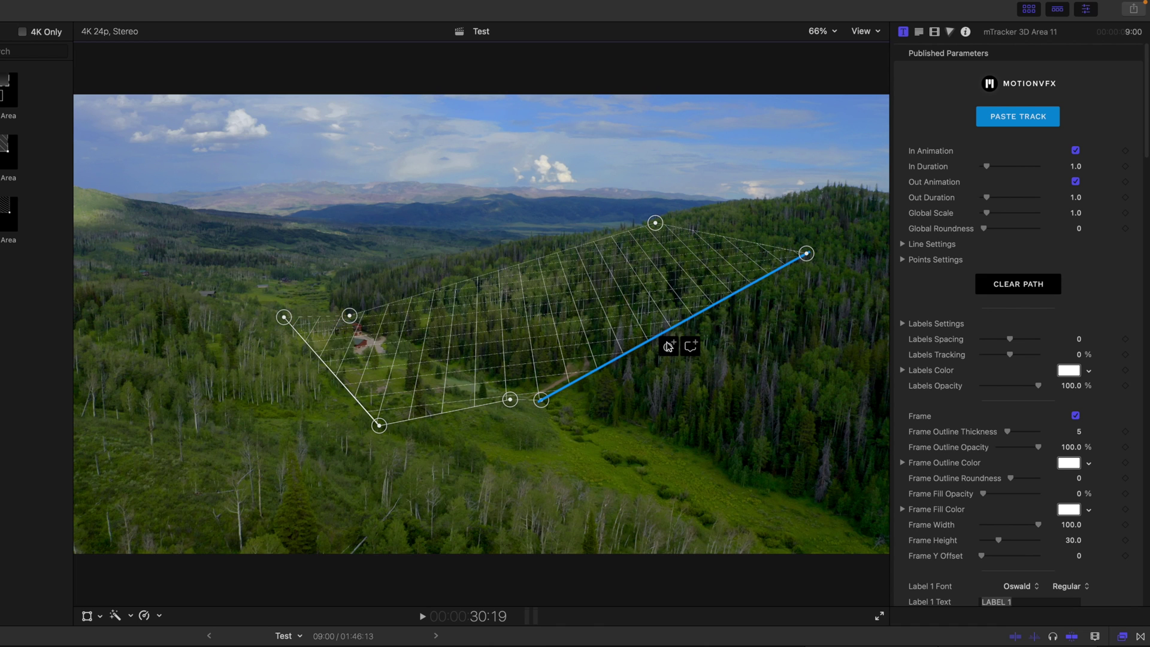
pyautogui.click(668, 346)
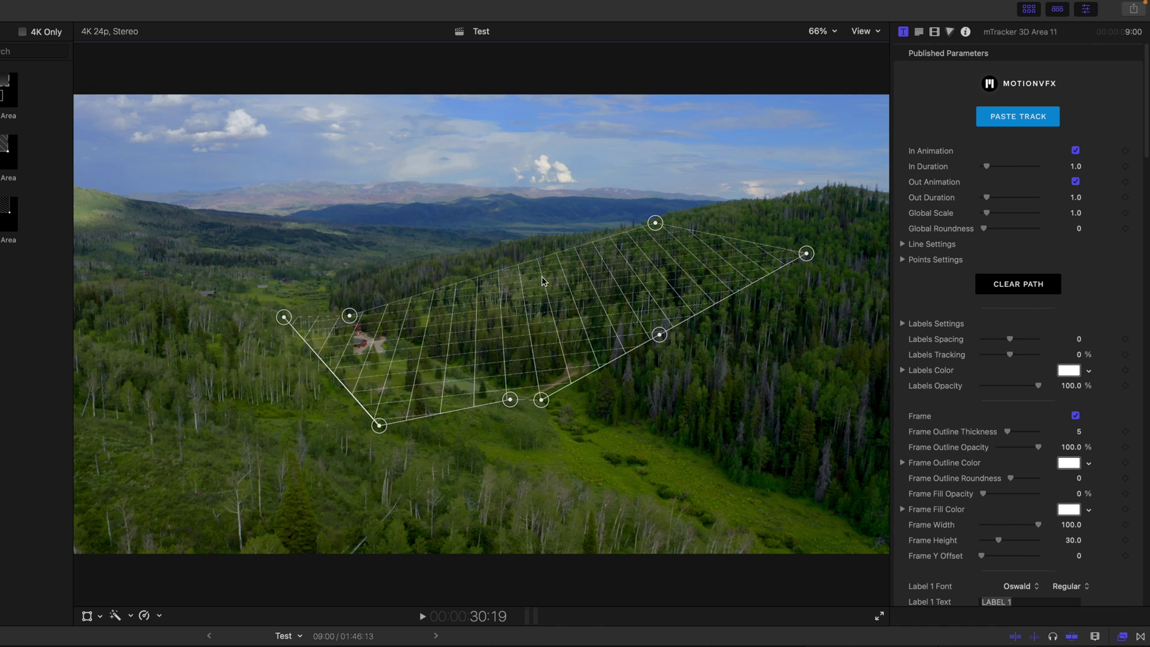
pyautogui.click(522, 278)
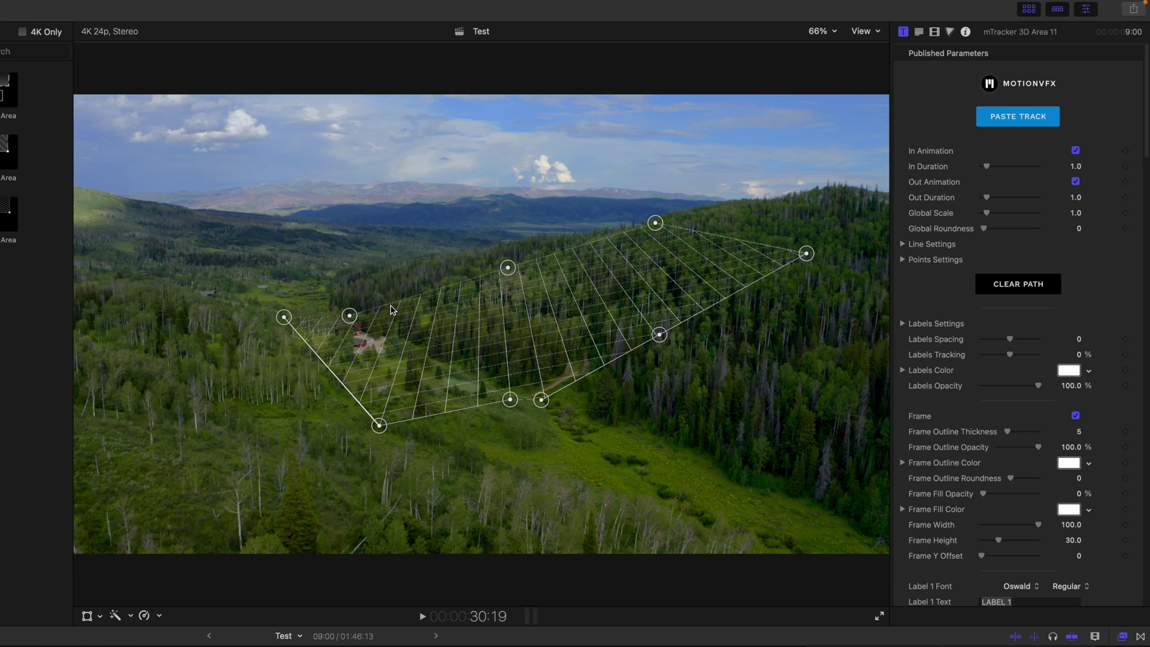
pyautogui.moveTo(408, 304)
pyautogui.click(510, 400)
# Step: Adjust the sliders of the two lower control points of the area grid
pyautogui.moveTo(705, 473); pyautogui.dragTo(734, 475)
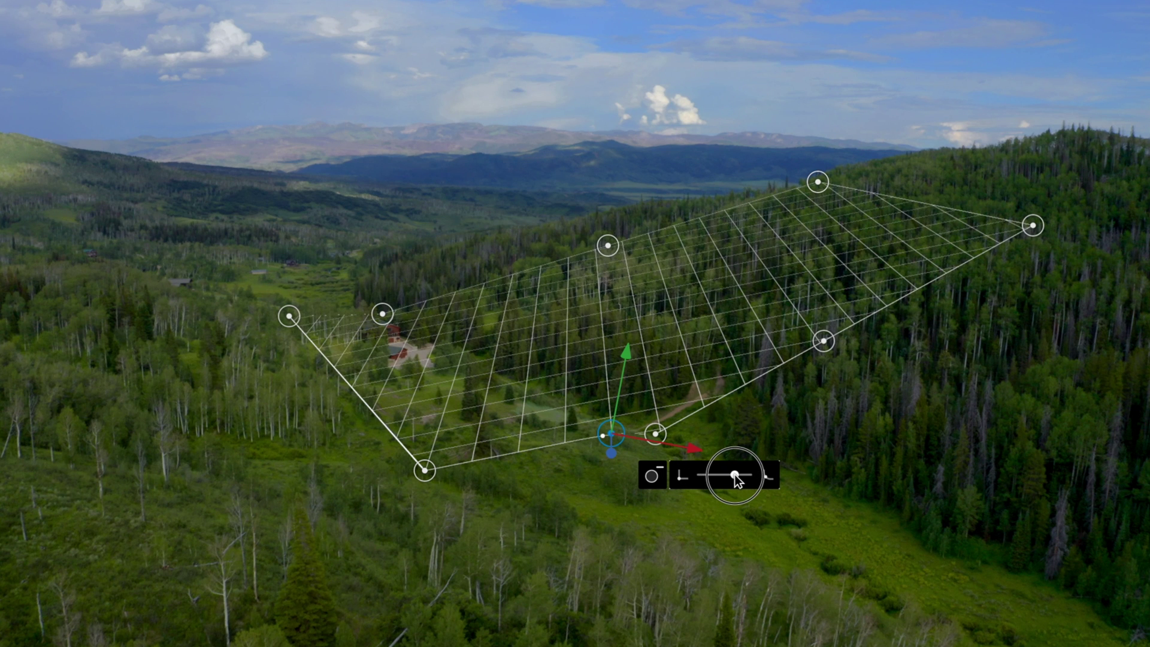
pyautogui.click(657, 434)
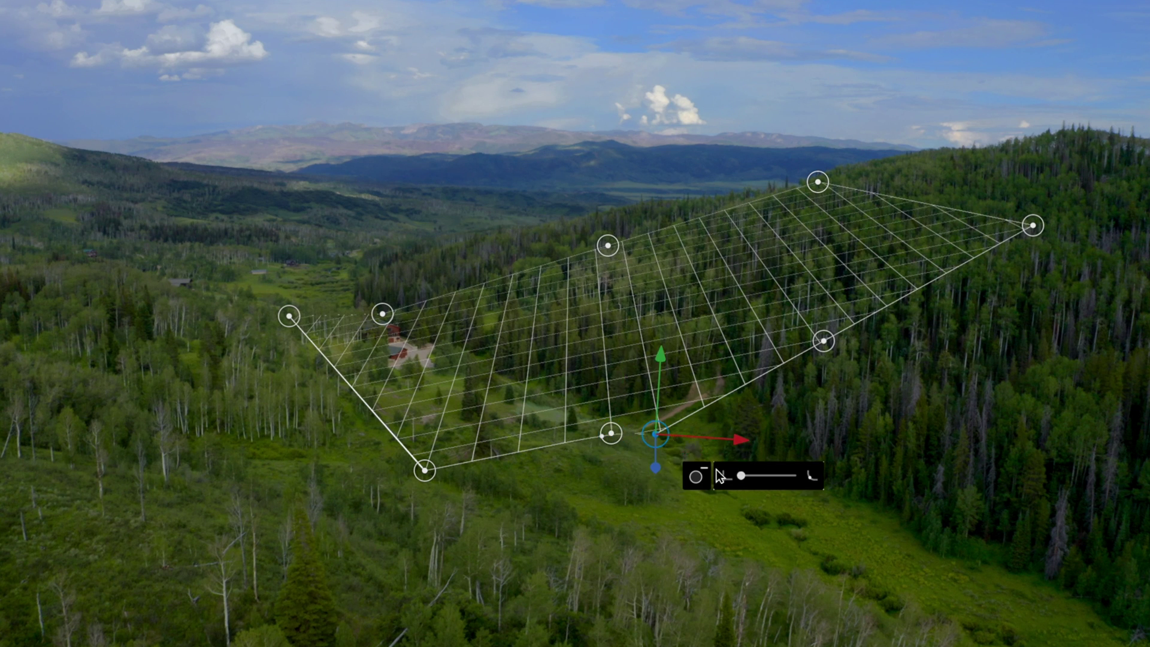
pyautogui.click(767, 476)
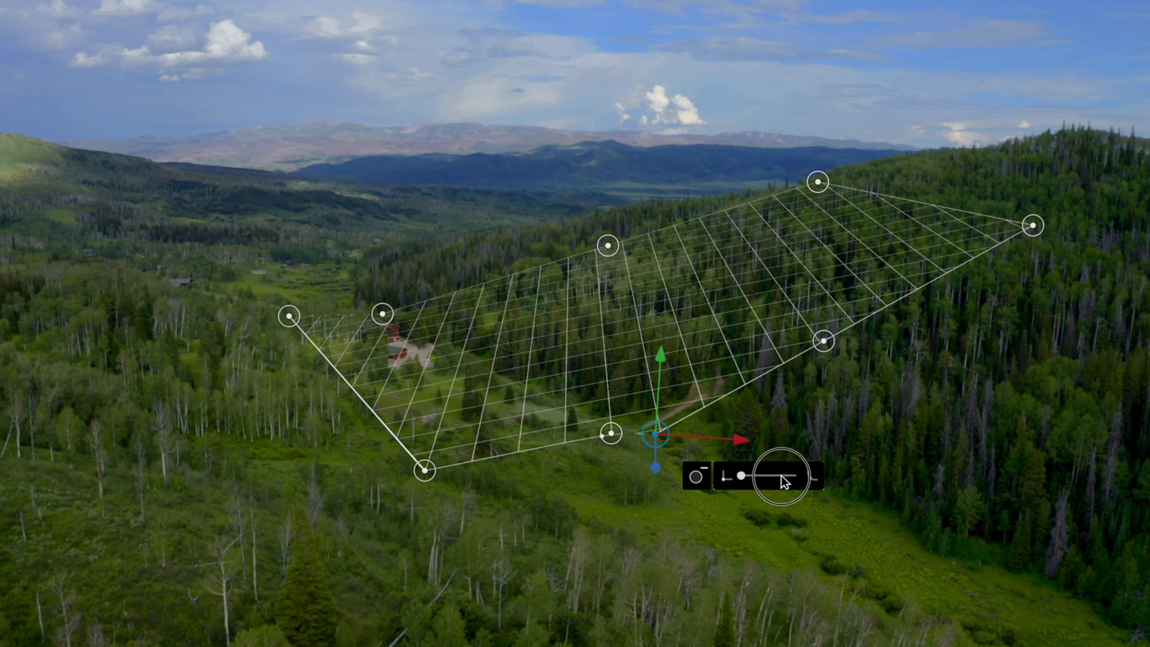
pyautogui.moveTo(741, 475); pyautogui.dragTo(783, 479)
# Step: Set the grid's Line Animation to Outline in Line Settings
pyautogui.scroll(-3, 1013, 260)
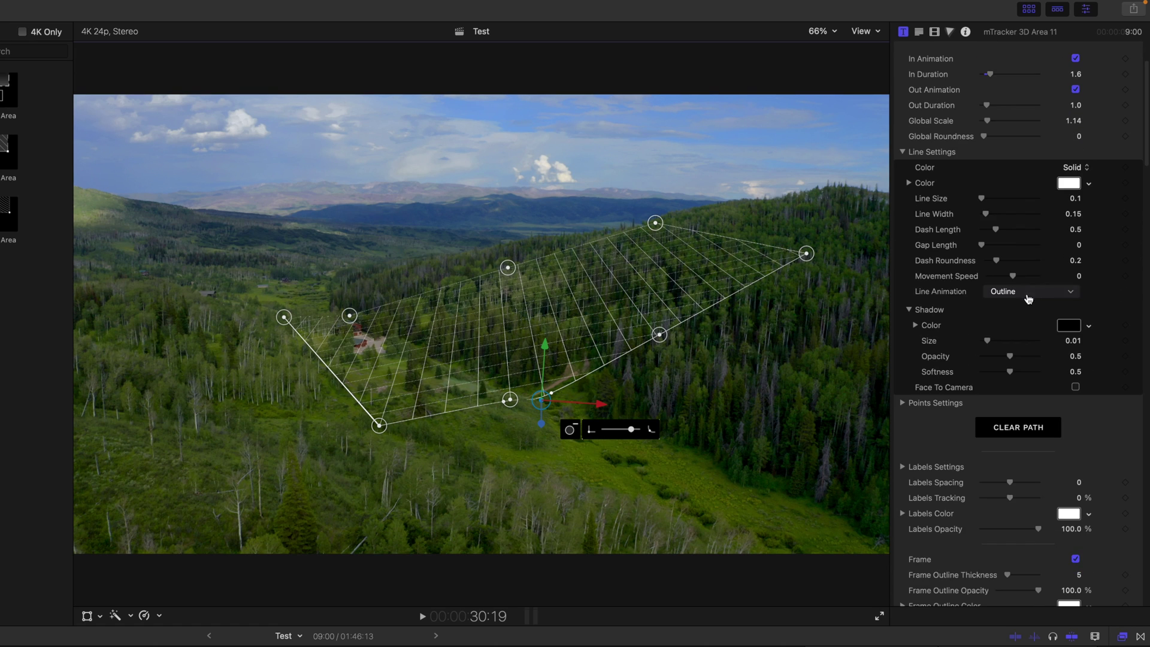
pyautogui.click(1030, 291)
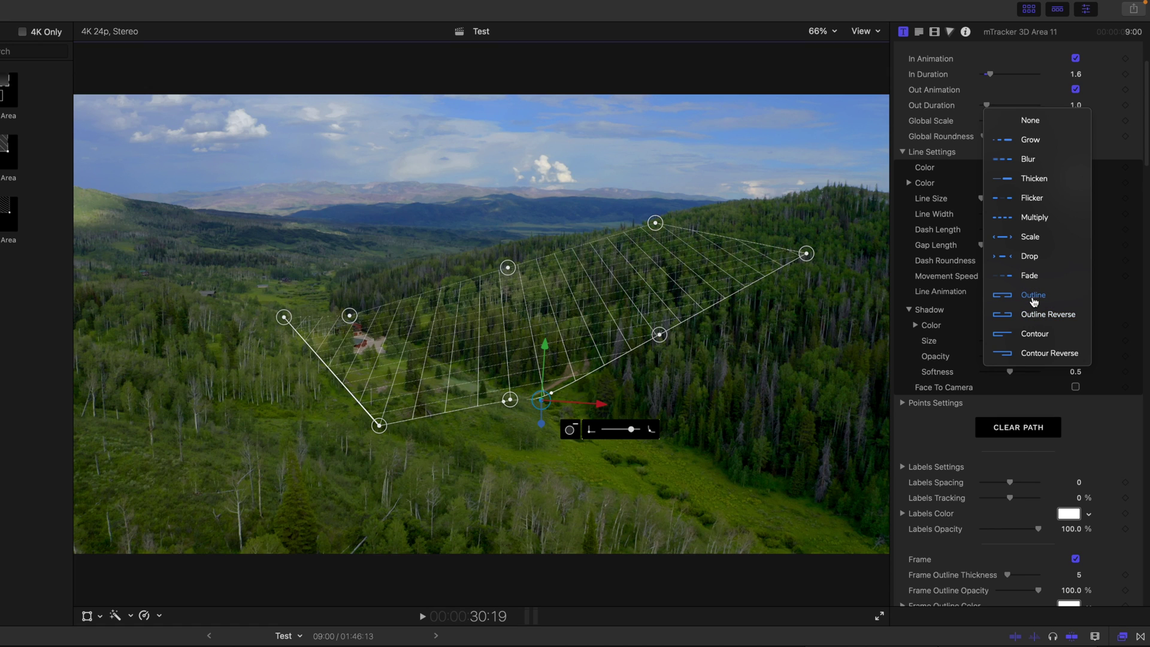
pyautogui.click(1022, 294)
pyautogui.click(1022, 296)
pyautogui.click(1038, 296)
pyautogui.scroll(-5, 1036, 383)
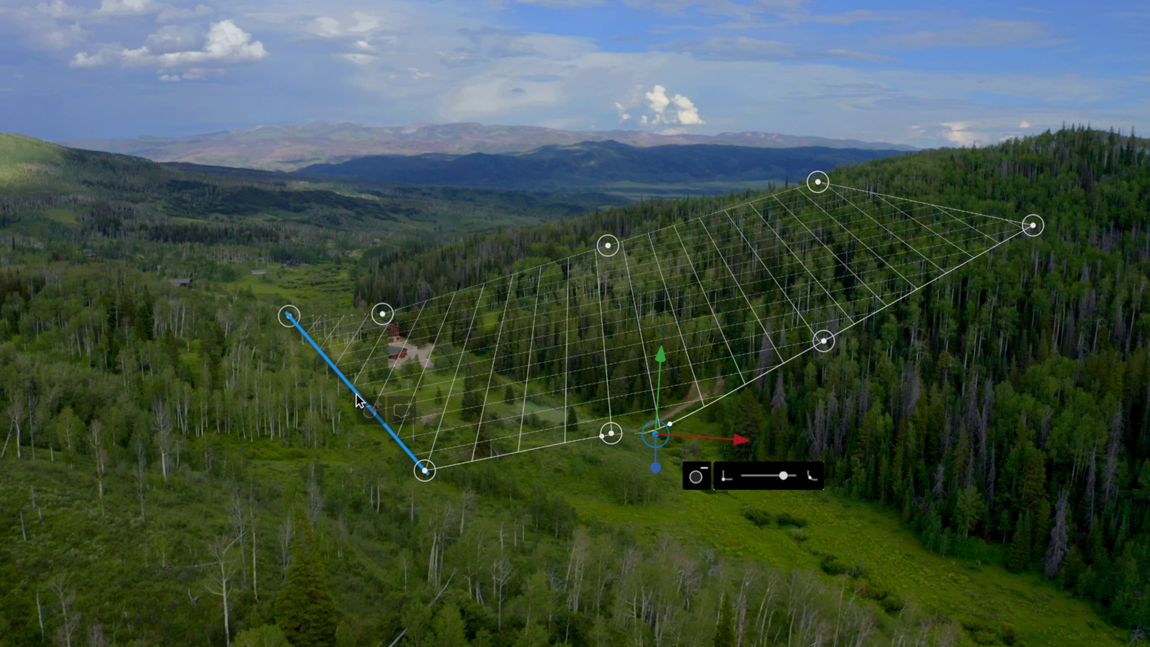
# Step: Attach Label 1 '40 ACRES' to the grid's bottom edge with Rotation X 90°
pyautogui.click(399, 412)
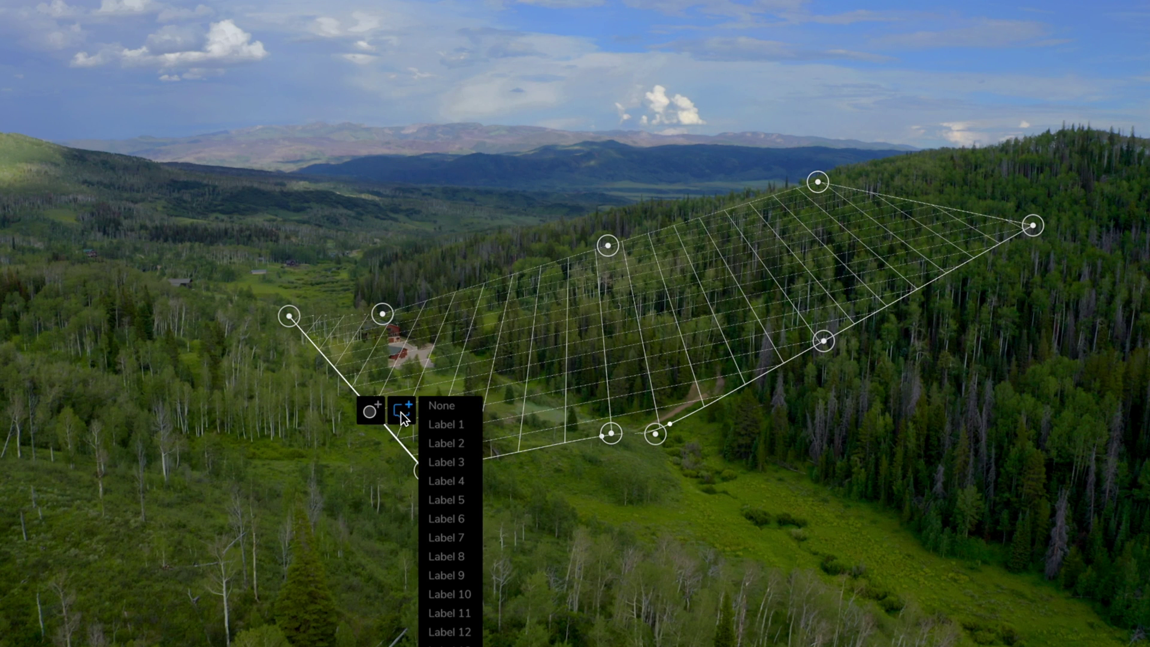
pyautogui.click(440, 426)
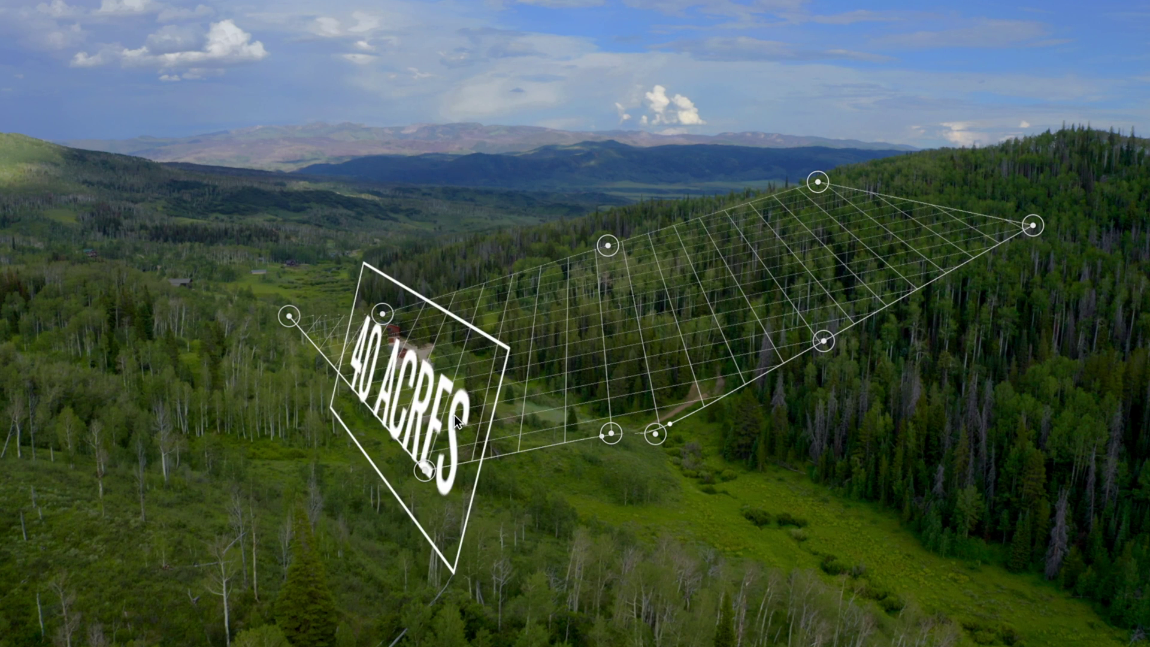
pyautogui.moveTo(537, 447)
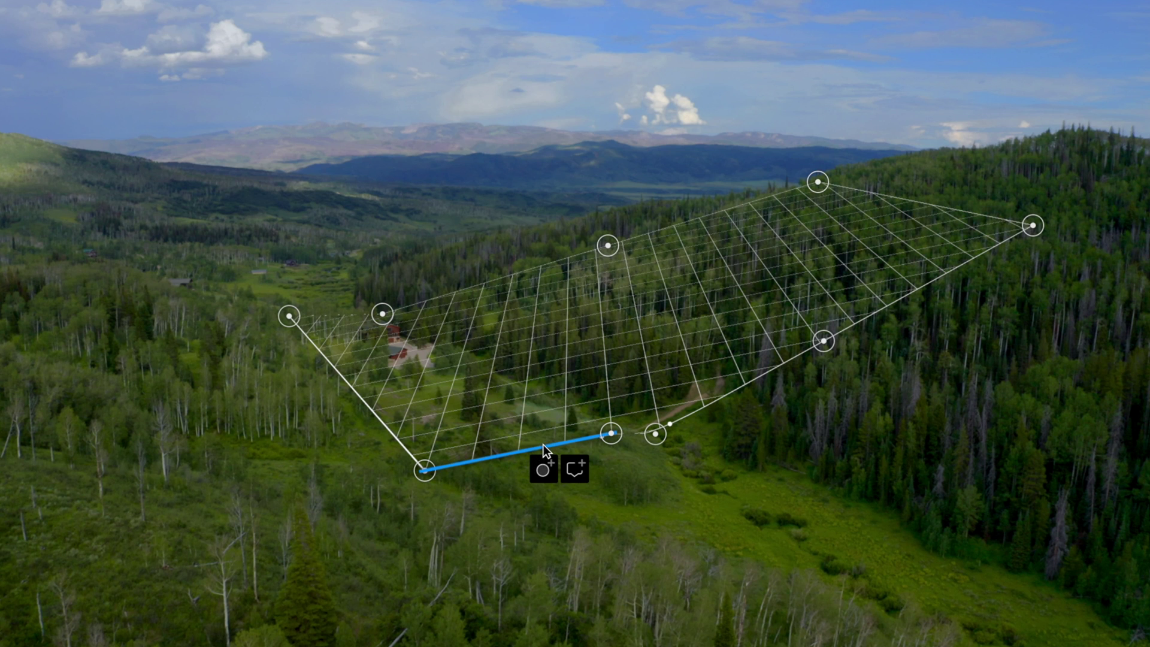
pyautogui.click(575, 471)
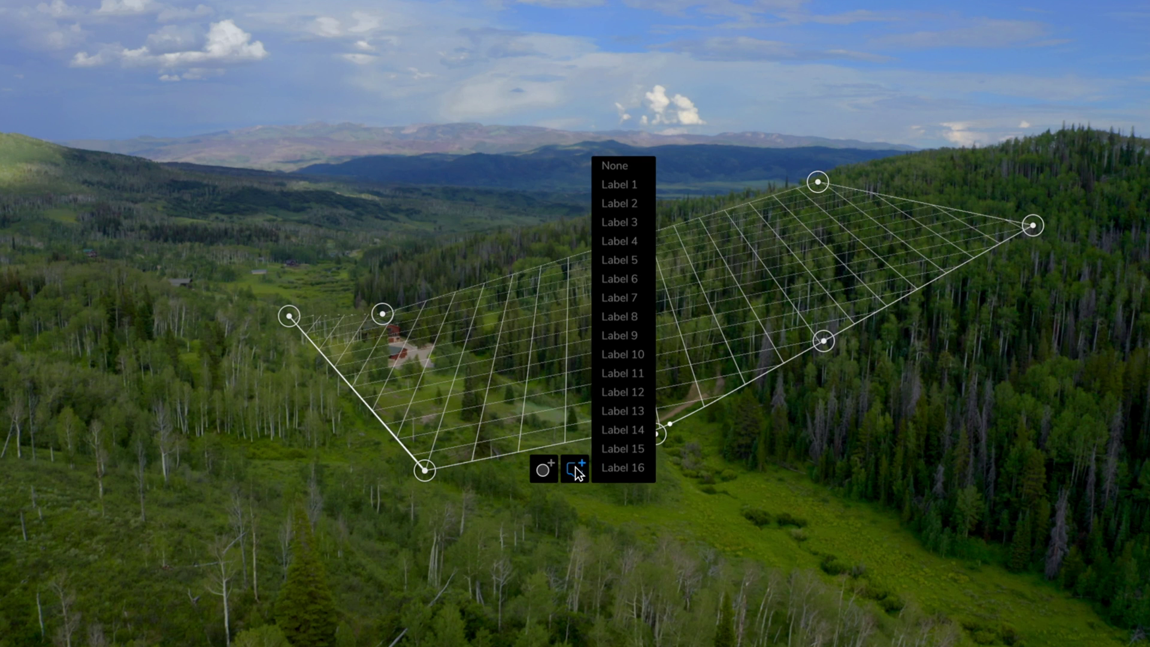
pyautogui.click(621, 185)
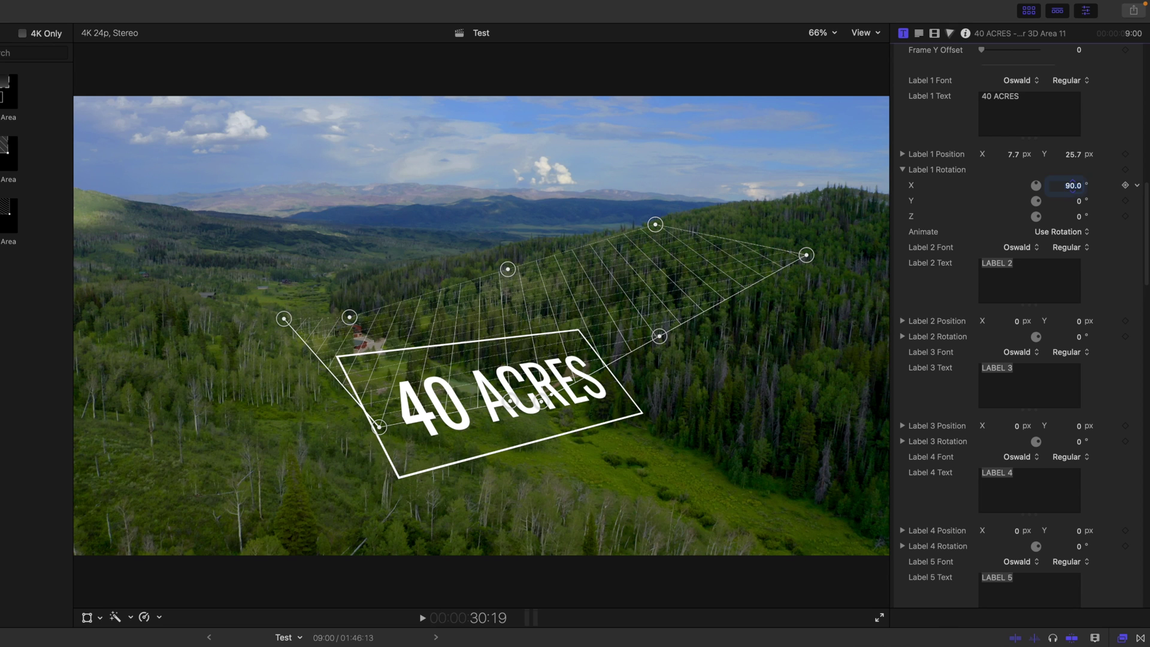
pyautogui.press('Return')
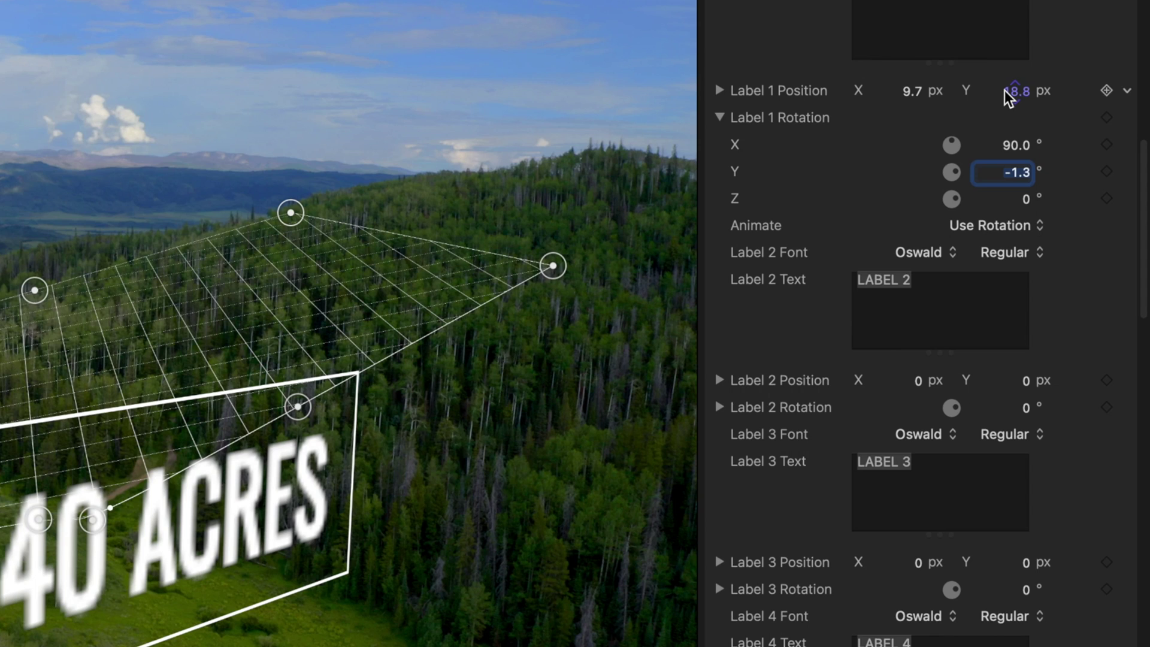
pyautogui.scroll(5, 840, 225)
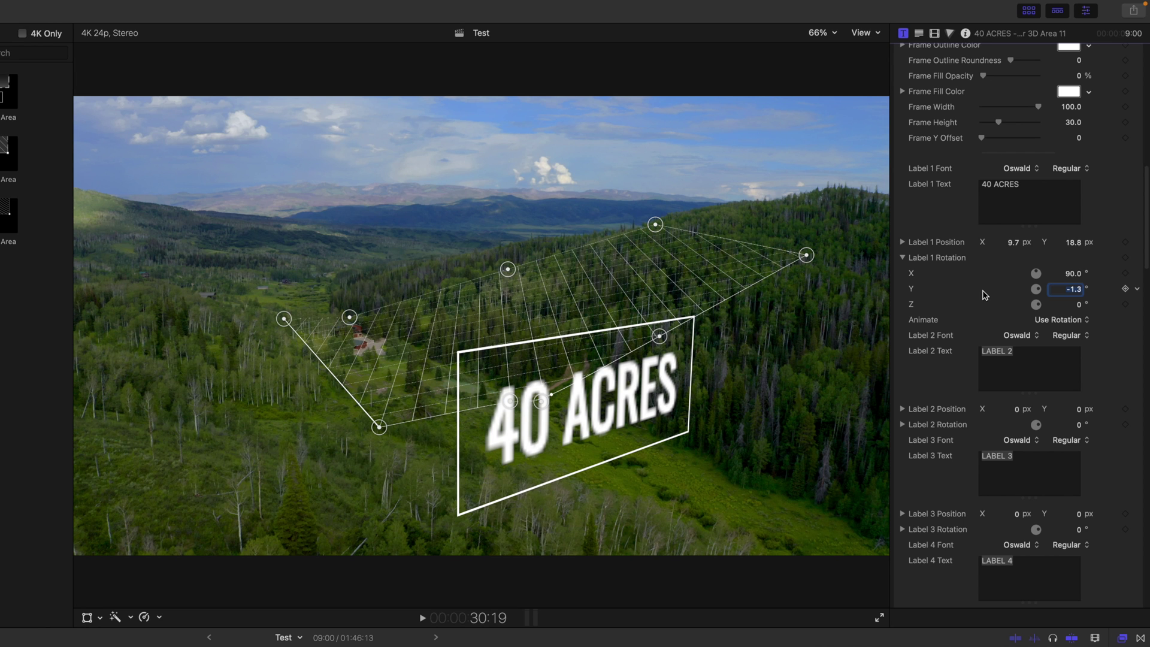
pyautogui.scroll(10, 980, 298)
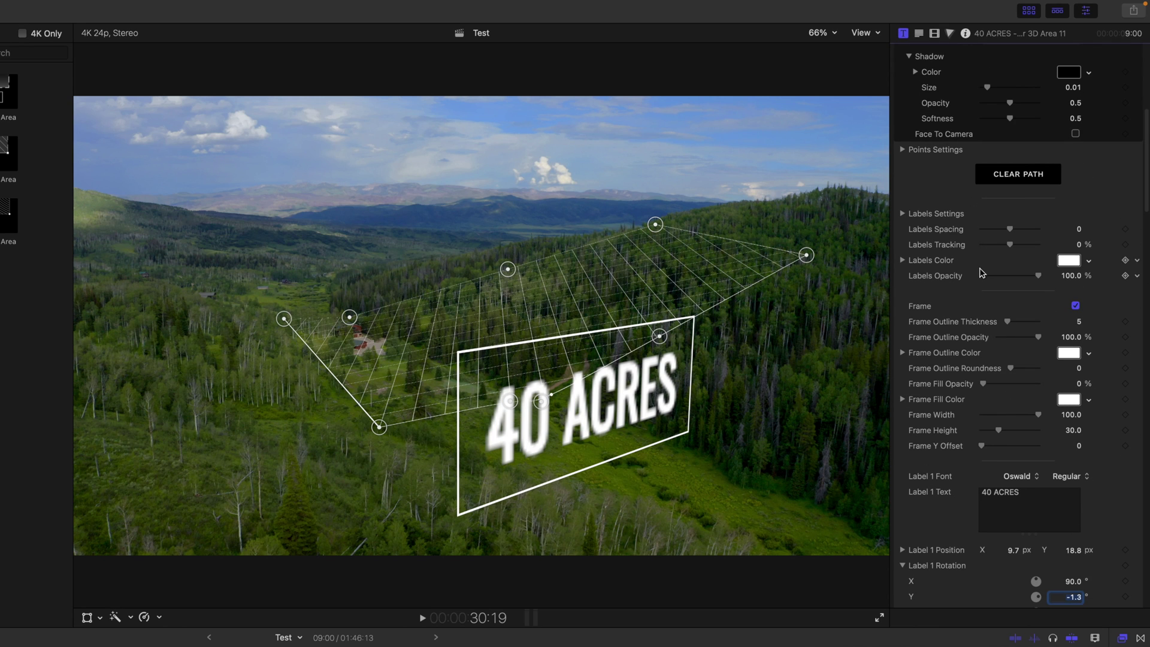
pyautogui.scroll(6, 938, 293)
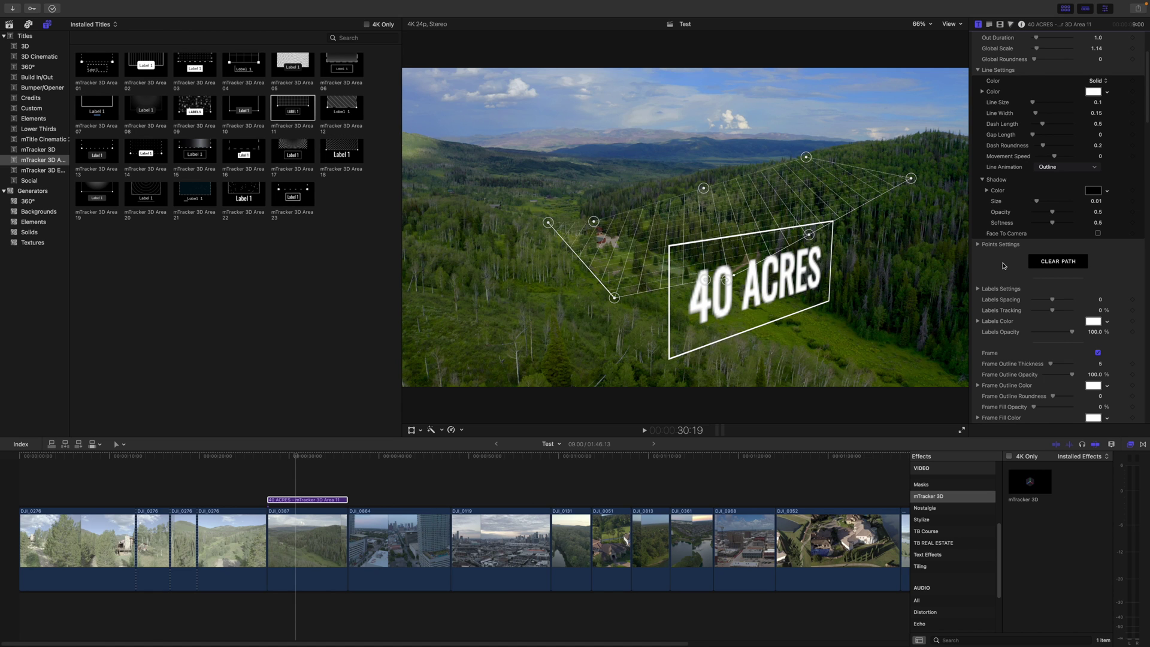
pyautogui.scroll(-1, 1001, 267)
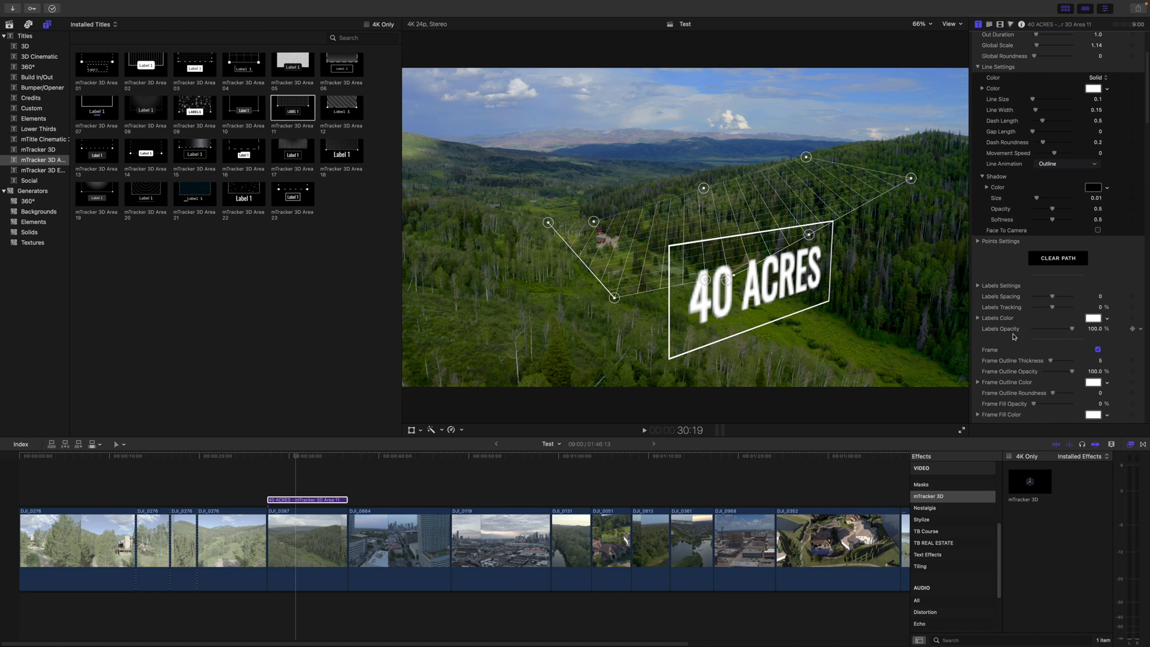